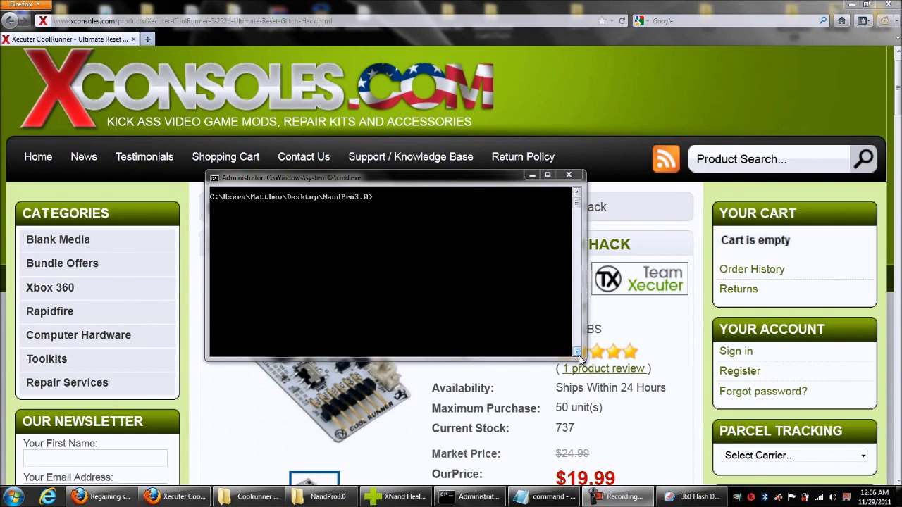
Copy the four "nandpro usb: -r16" read commands for nand1.bin to nand4.bin from the command notes and run them in the command prompt
left_click(546, 496)
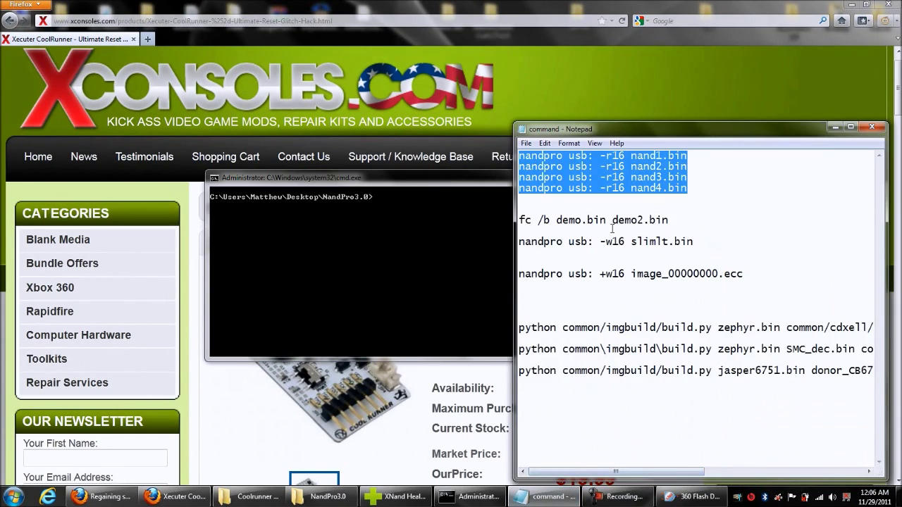
left_click(627, 206)
left_click_drag(556, 201, 520, 153)
right_click(528, 156)
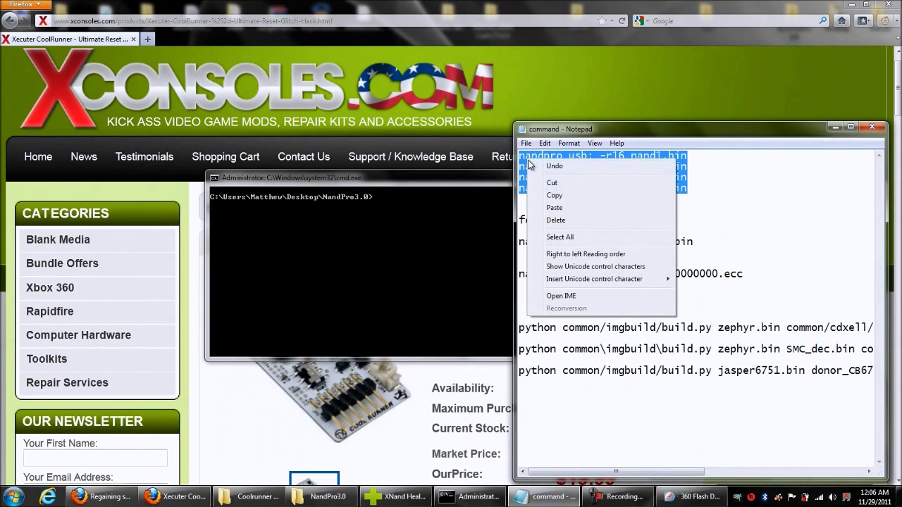
left_click(553, 198)
left_click(438, 227)
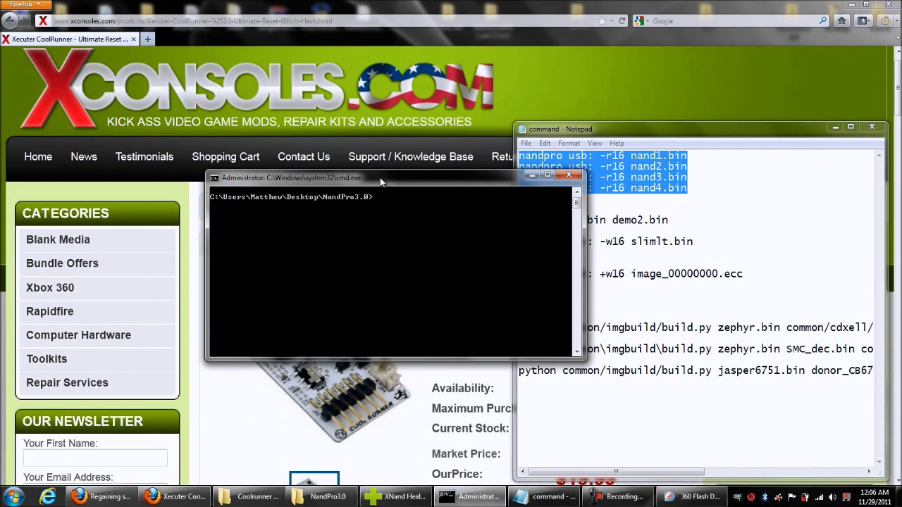
right_click(389, 197)
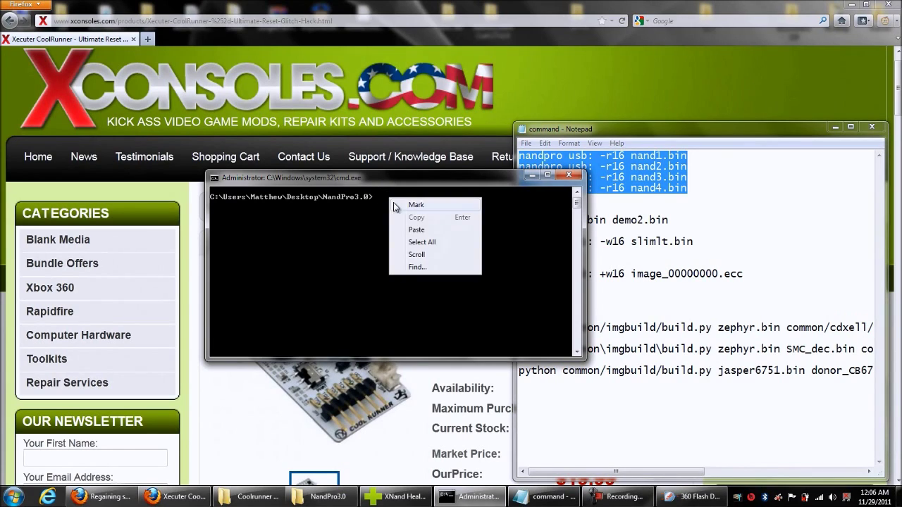
left_click(416, 230)
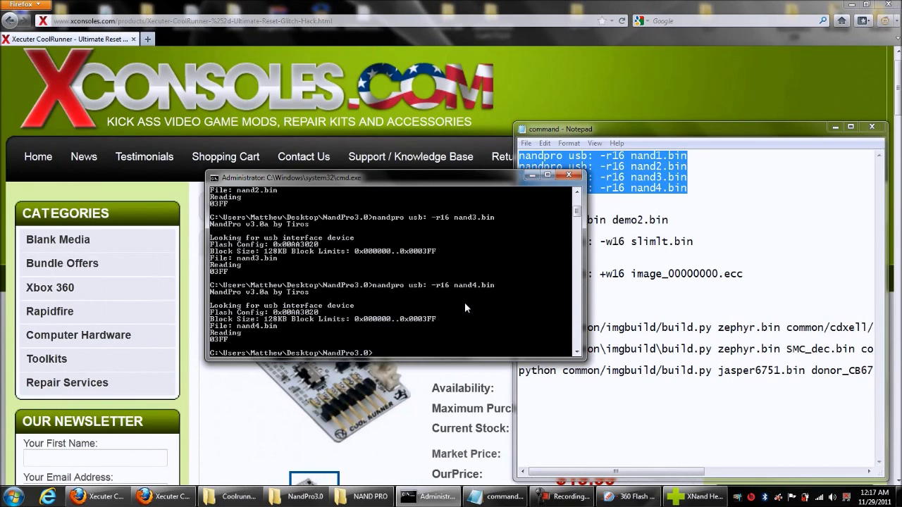
Move nand1.bin, nand2.bin, nand3.bin and nand4.bin from the NandPro3.0 folder into the Coolrunner Phat folder
left_click(319, 500)
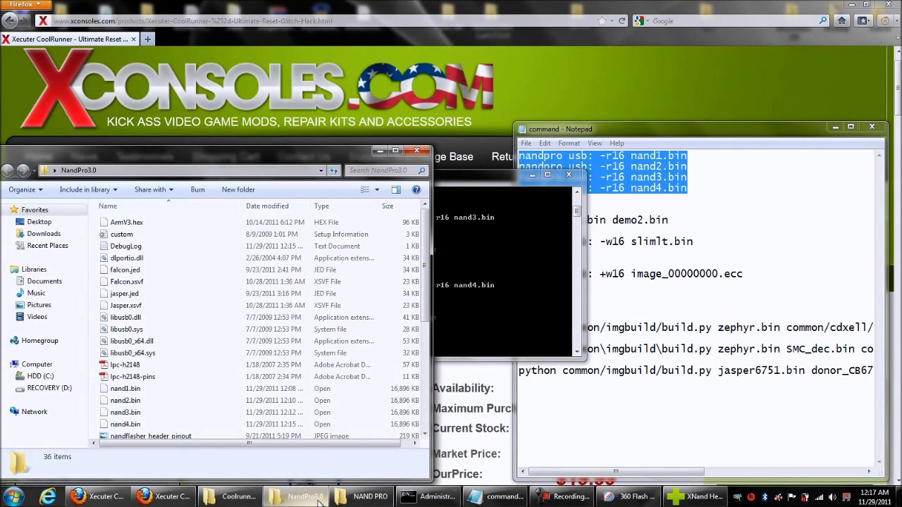
left_click(166, 388)
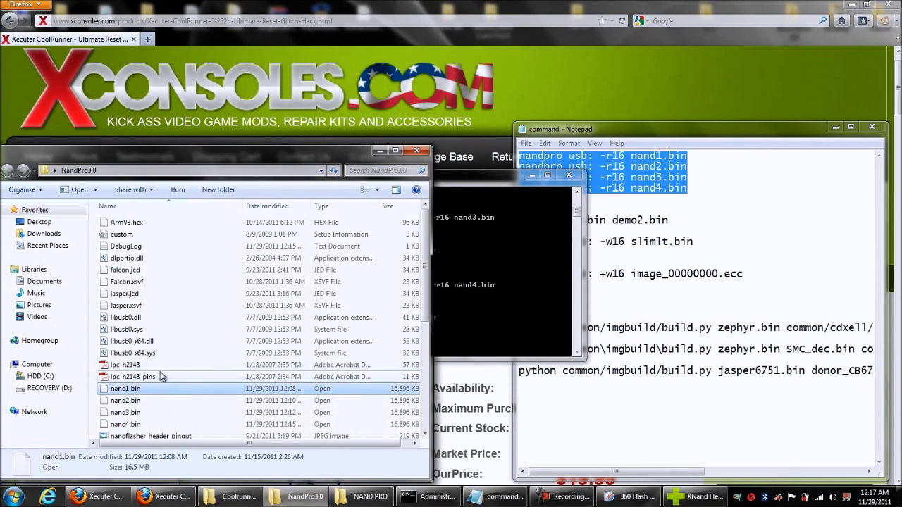
left_click(127, 425, "shift")
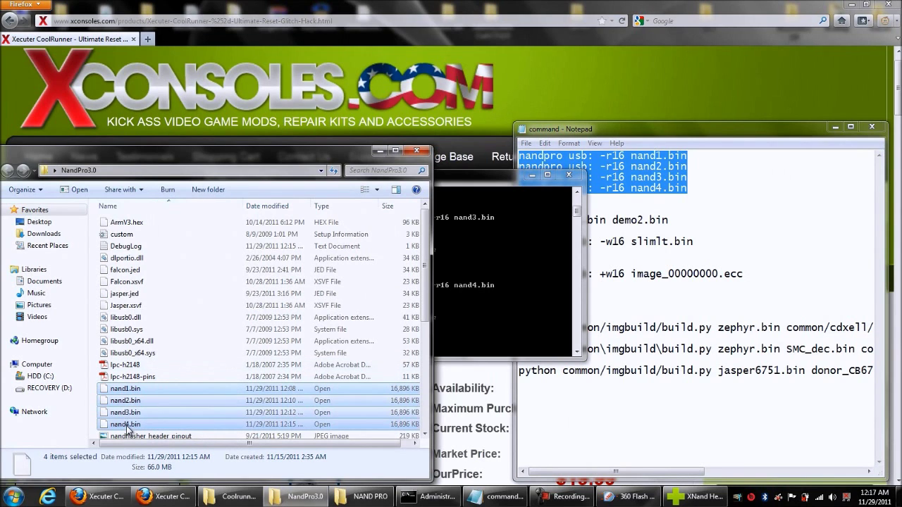
left_click_drag(132, 388, 626, 329)
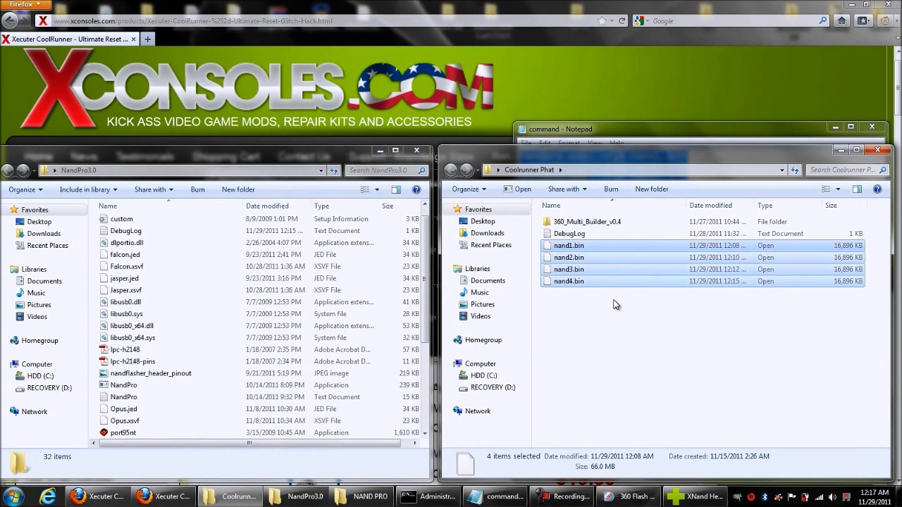
Open the NAND PRO folder and launch NandCompare, closing it without running a comparison
left_click(354, 495)
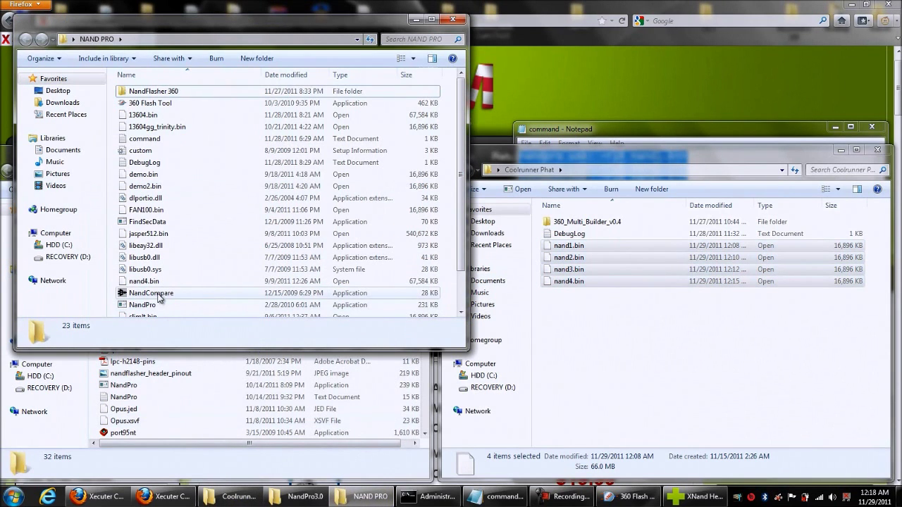
double_click(157, 294)
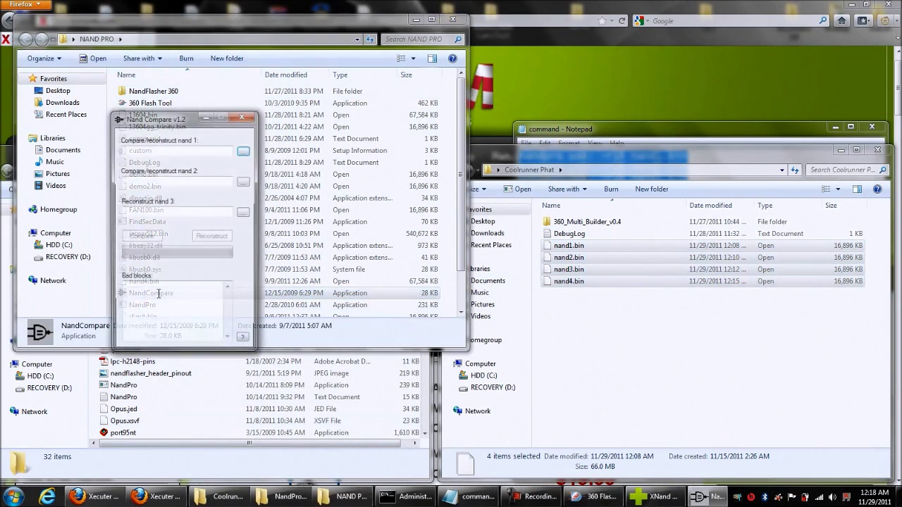
left_click(240, 117)
Launch XNandHealer from the NAND PRO folder, compare all four NAND dumps against nand1.bin, and close it
scroll(202, 232, "down", 2)
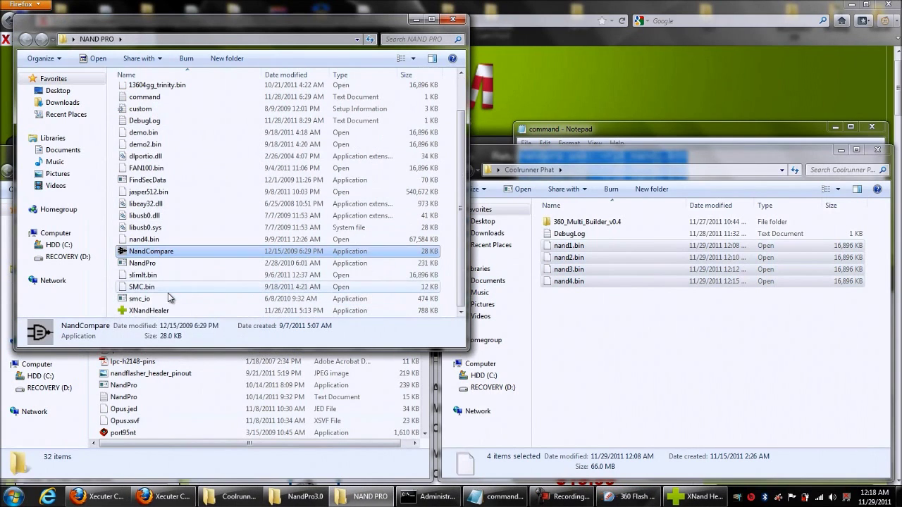
double_click(146, 311)
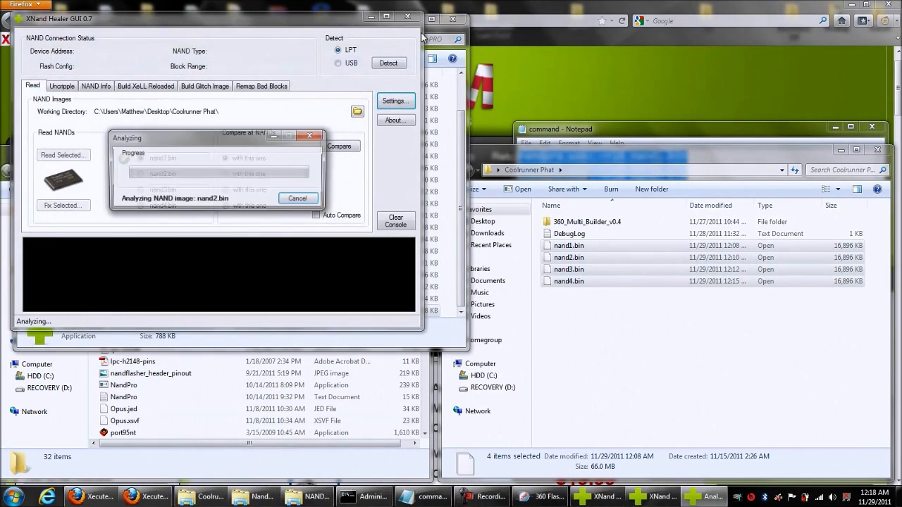
key("alt+F4")
left_click_drag(256, 22, 487, 139)
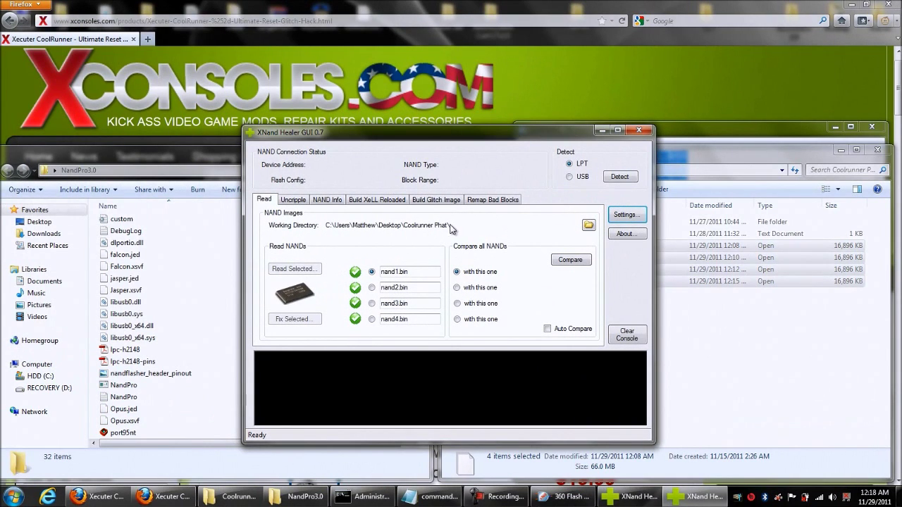
left_click(570, 260)
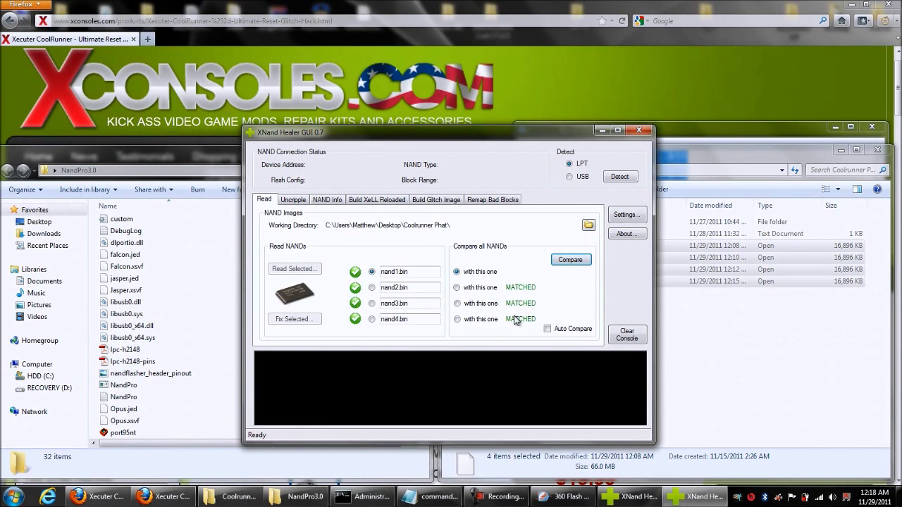
key("alt+F4")
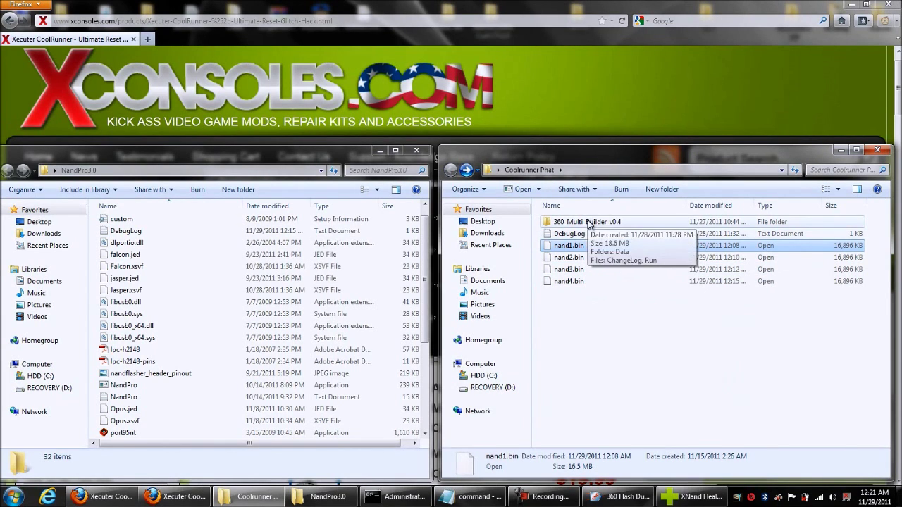
Paste the copied nand1.bin into the Data\my360 folder of 360_Multi_Builder_v0.4
left_click(589, 224)
double_click(589, 225)
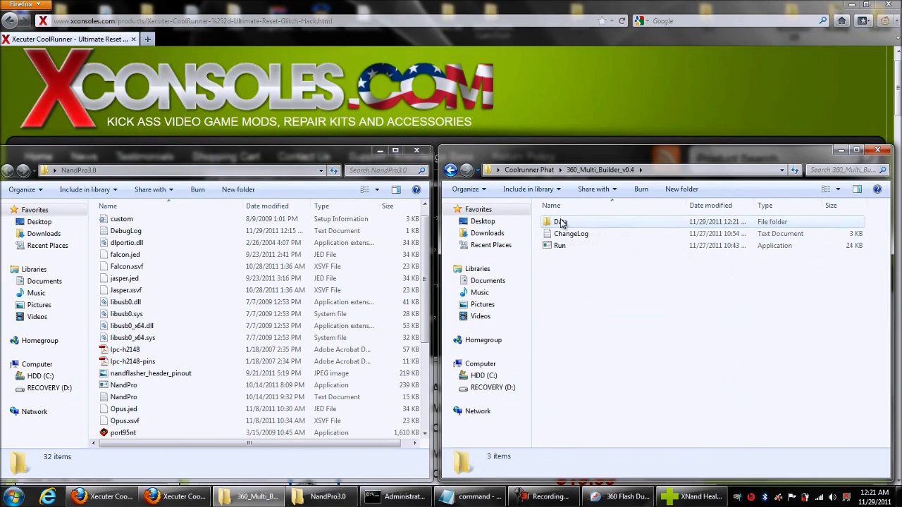
double_click(560, 222)
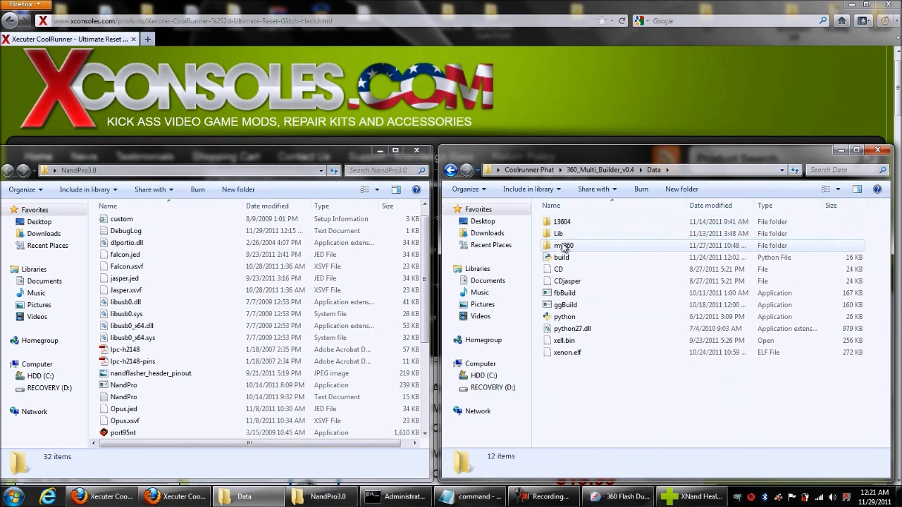
double_click(562, 246)
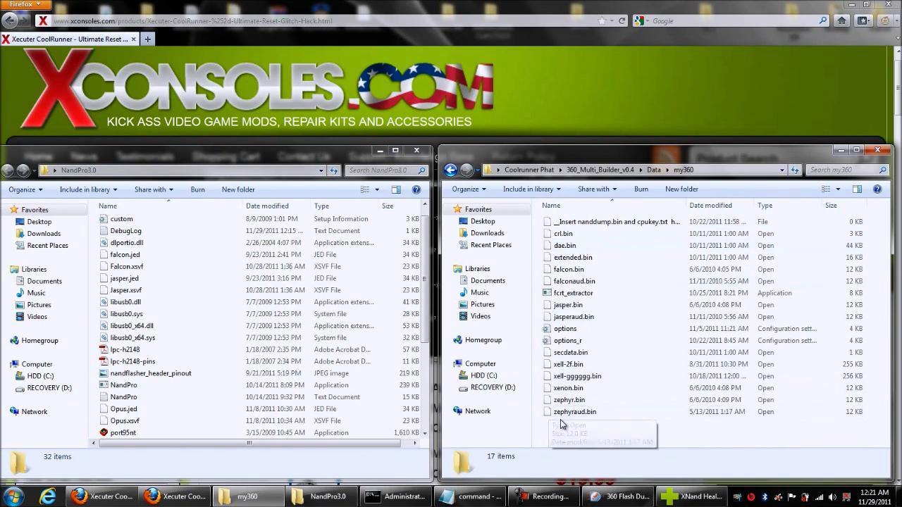
right_click(562, 422)
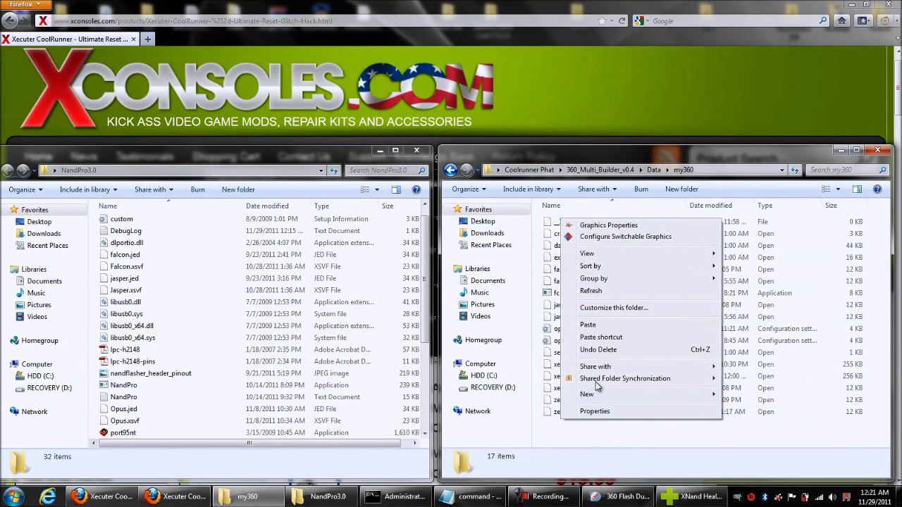
left_click(589, 325)
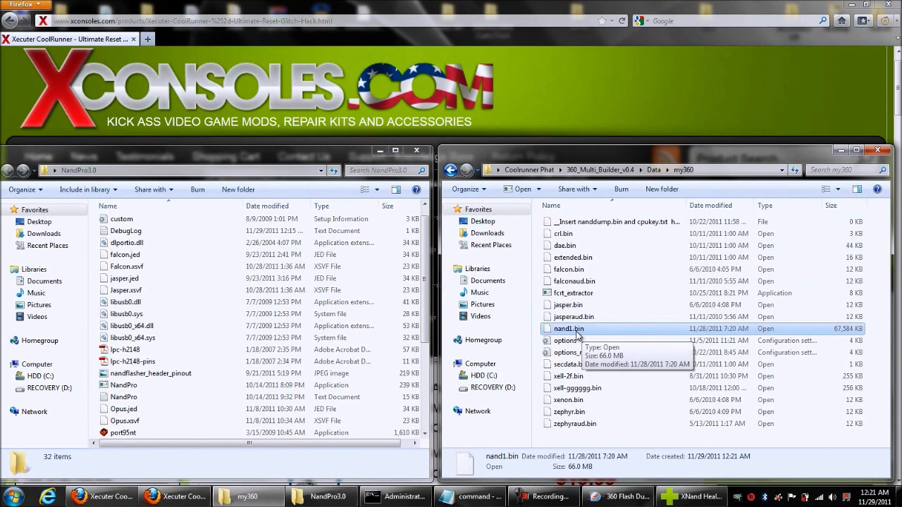
Rename the pasted nand1.bin in the my360 folder to nanddump.bin
right_click(576, 330)
left_click(611, 310)
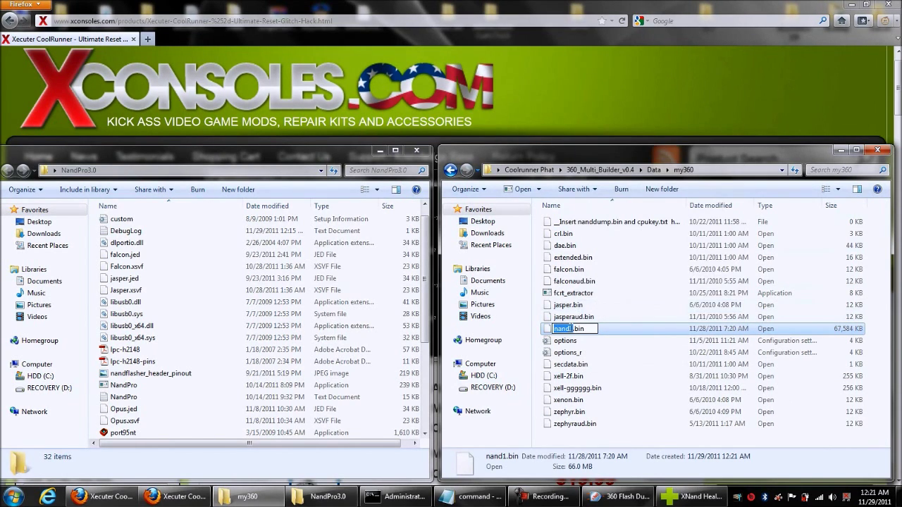
left_click(571, 328)
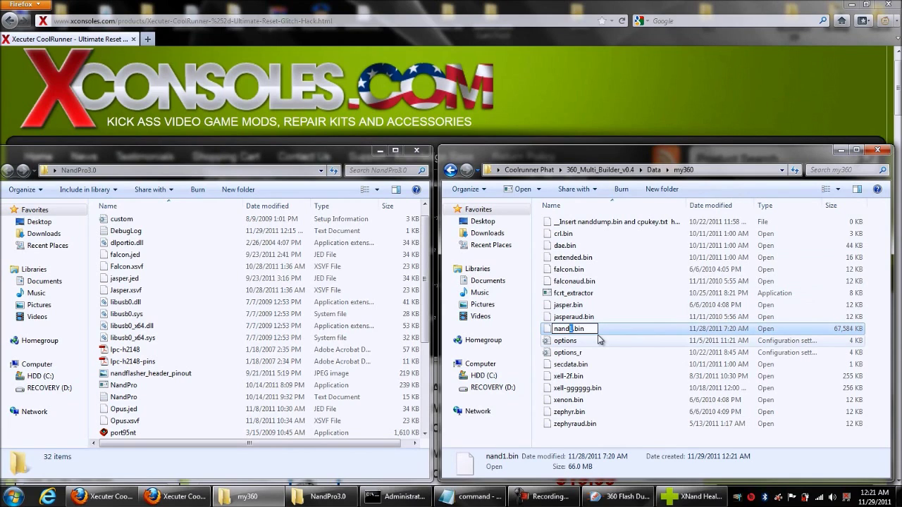
type("dump")
left_click(584, 354)
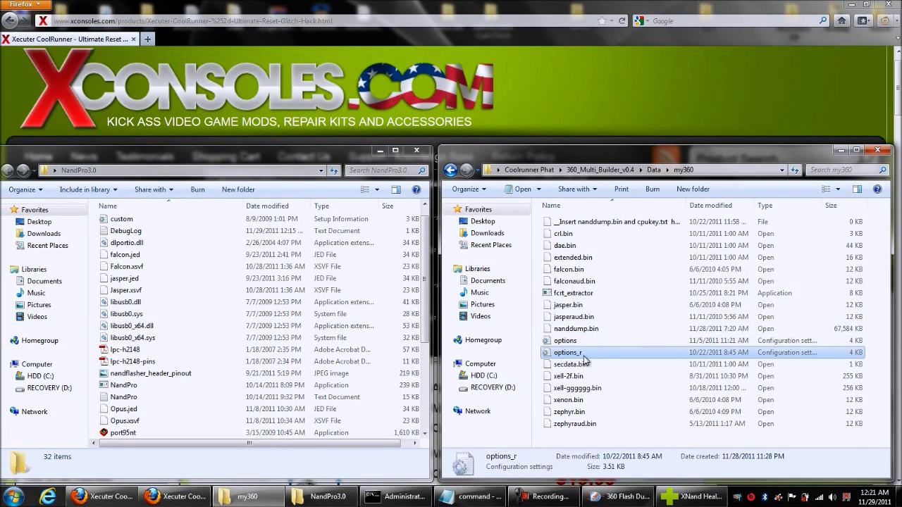
Run 360 Multi Builder with console type 4 (Jasper / 512MB) and build the Xell/ECC glitch image using the donor CB version 6750
left_click(451, 172)
left_click(451, 172)
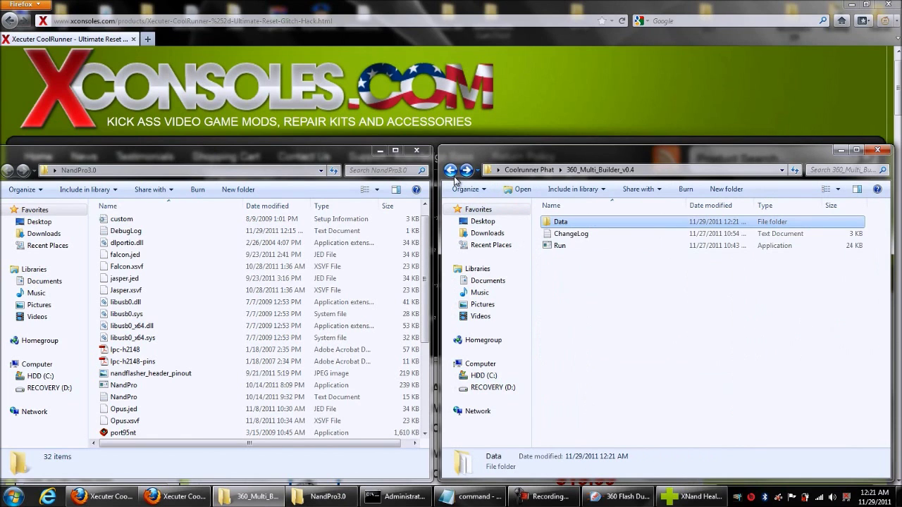
left_click(558, 248)
double_click(558, 248)
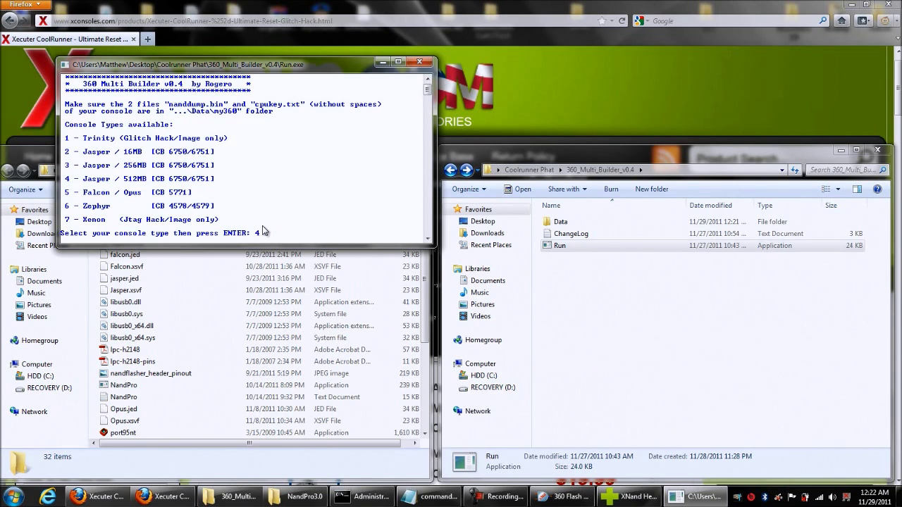
key("Return")
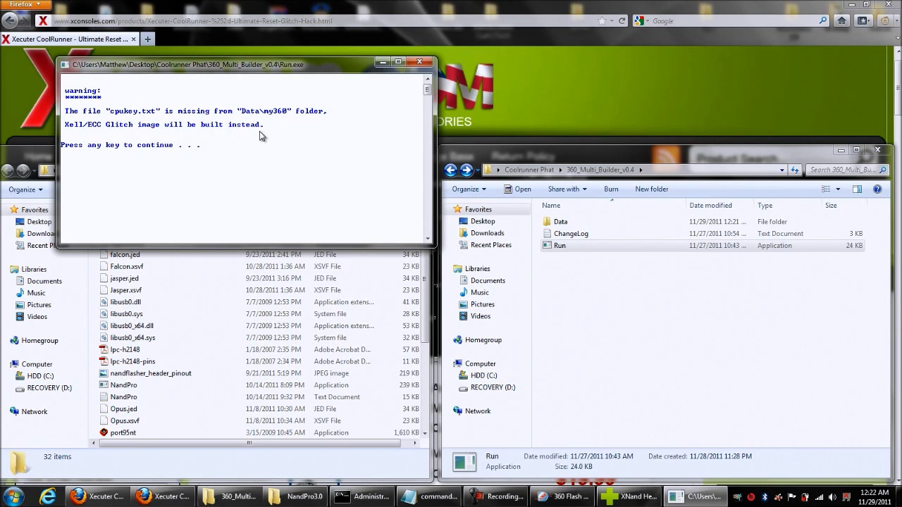
key("Return")
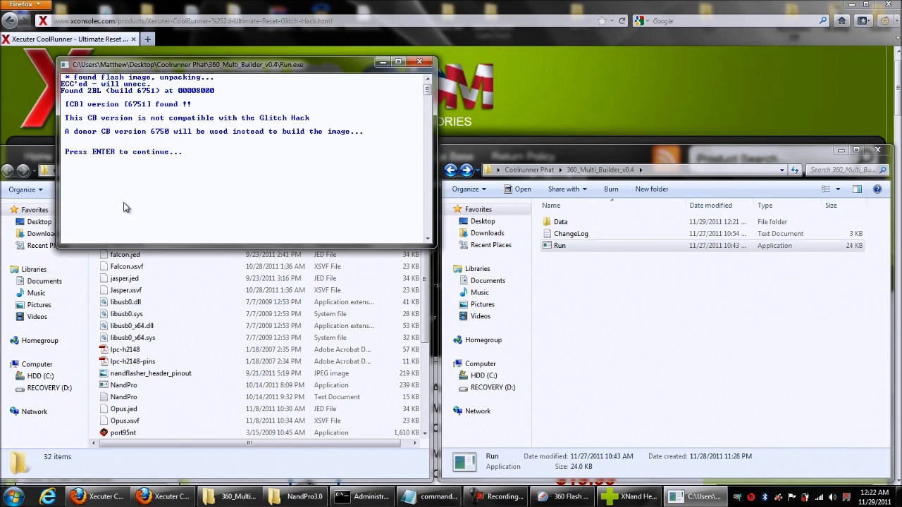
key("Return")
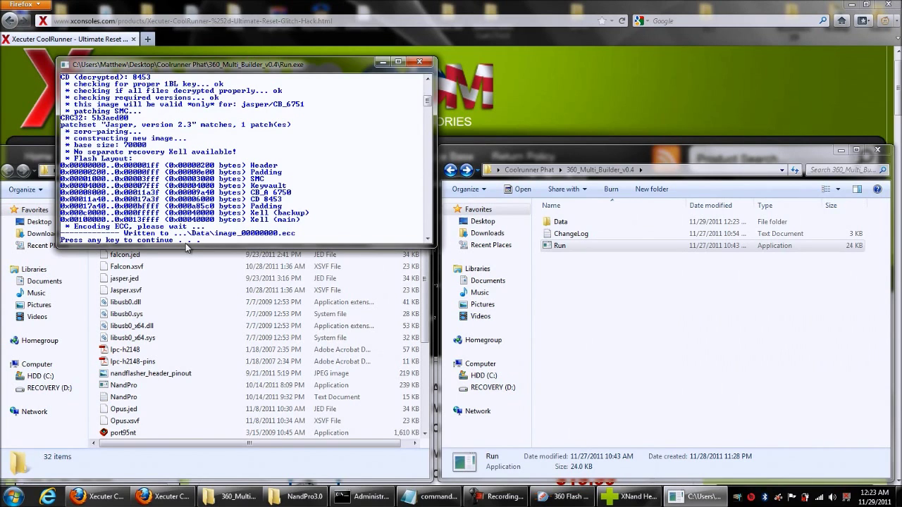
key("Return")
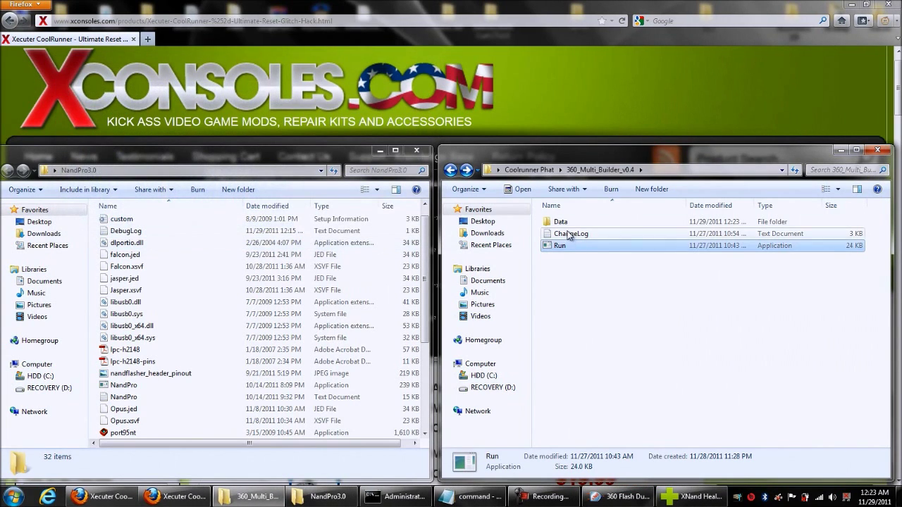
Move image_00000000.ecc from the builder's Data folder into the NandPro3.0 folder
double_click(564, 223)
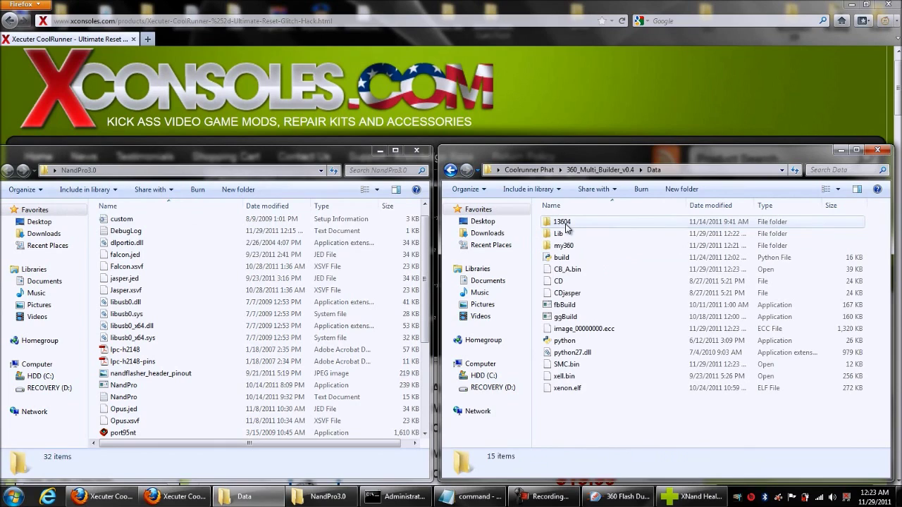
left_click(605, 331)
left_click_drag(604, 329, 317, 379)
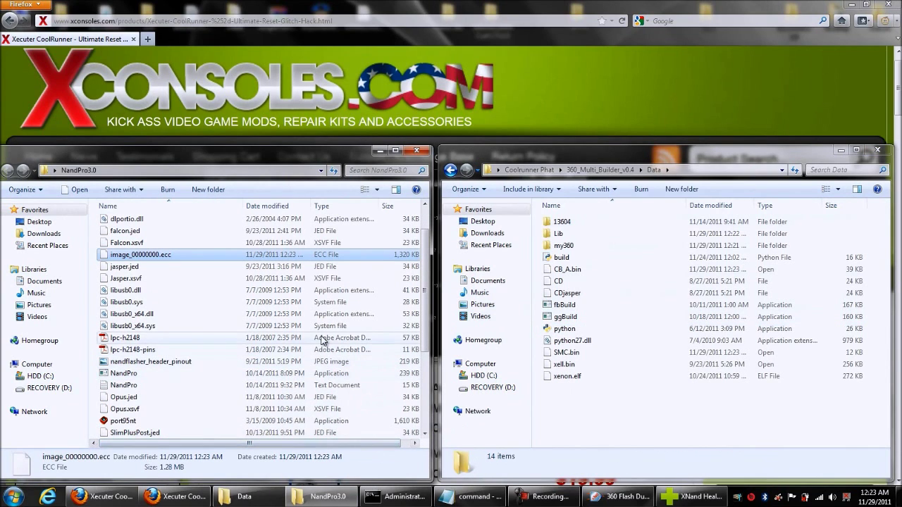
Copy the command "nandpro usb: +w16 image_00000000.ecc" from the command notes and run it in the command prompt
left_click(468, 496)
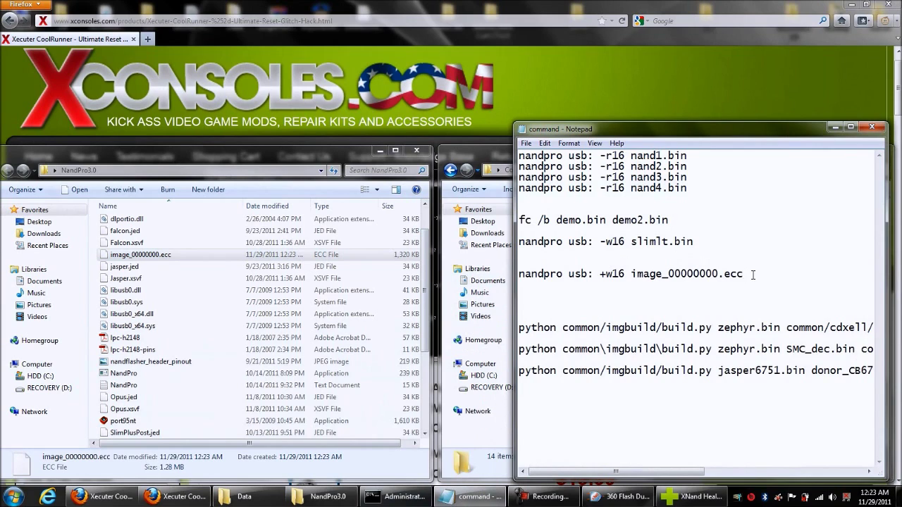
left_click(744, 274)
left_click(519, 274, "shift")
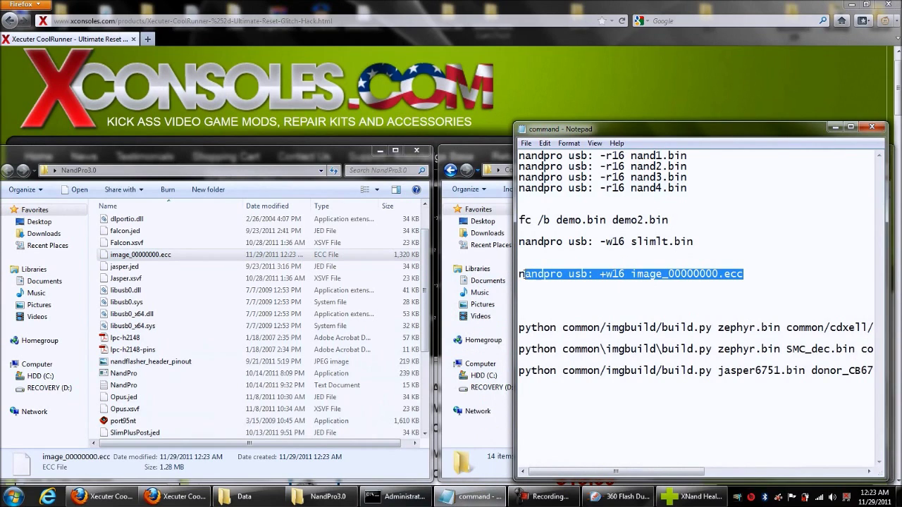
right_click(528, 274)
left_click(556, 310)
mouse_move(396, 501)
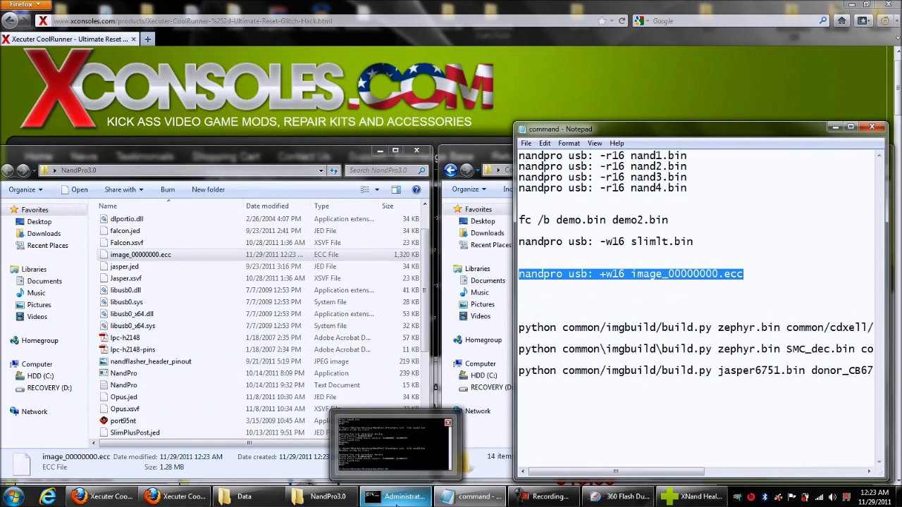
left_click(399, 391)
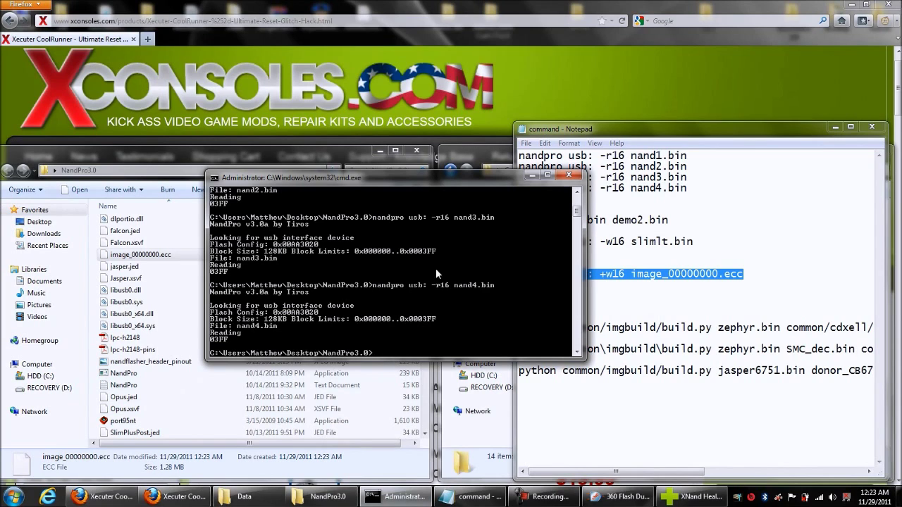
right_click(397, 350)
left_click(425, 380)
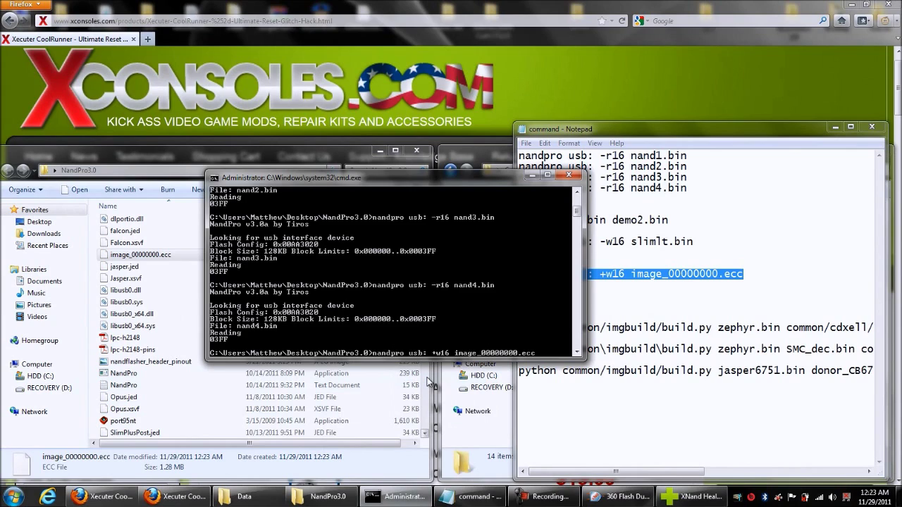
key("Return")
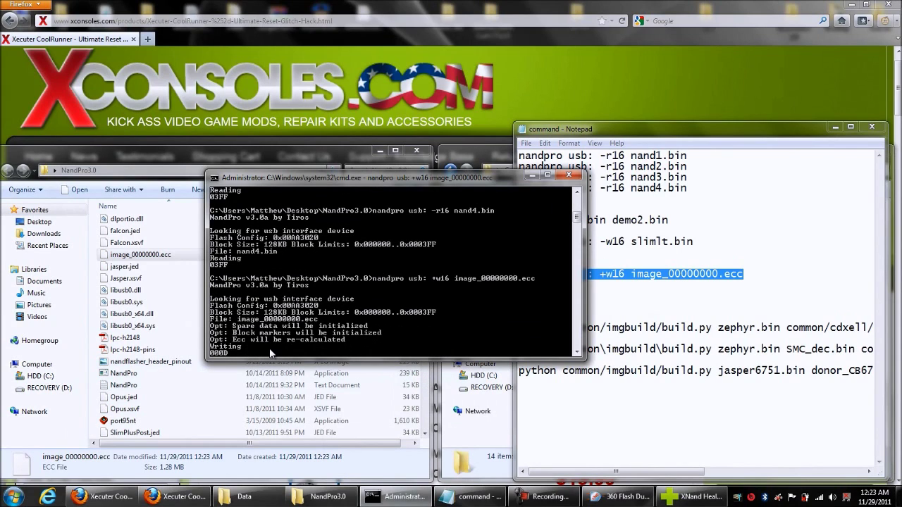